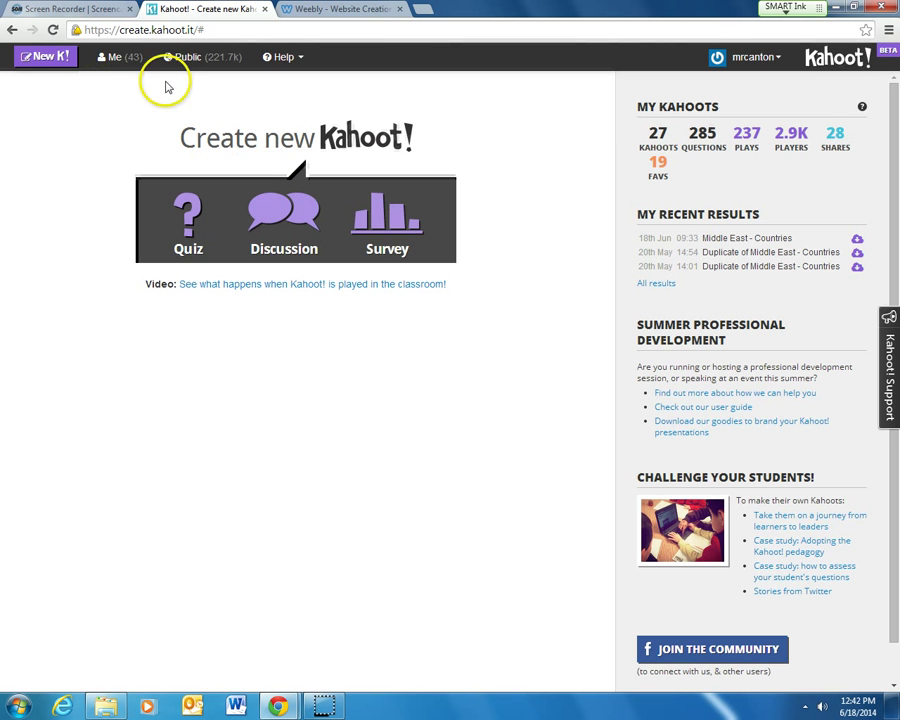
Open the Me list of created kahoots and start sharing the Population Pyramids quiz.
{"action": "left_click", "coordinate": [114, 58]}
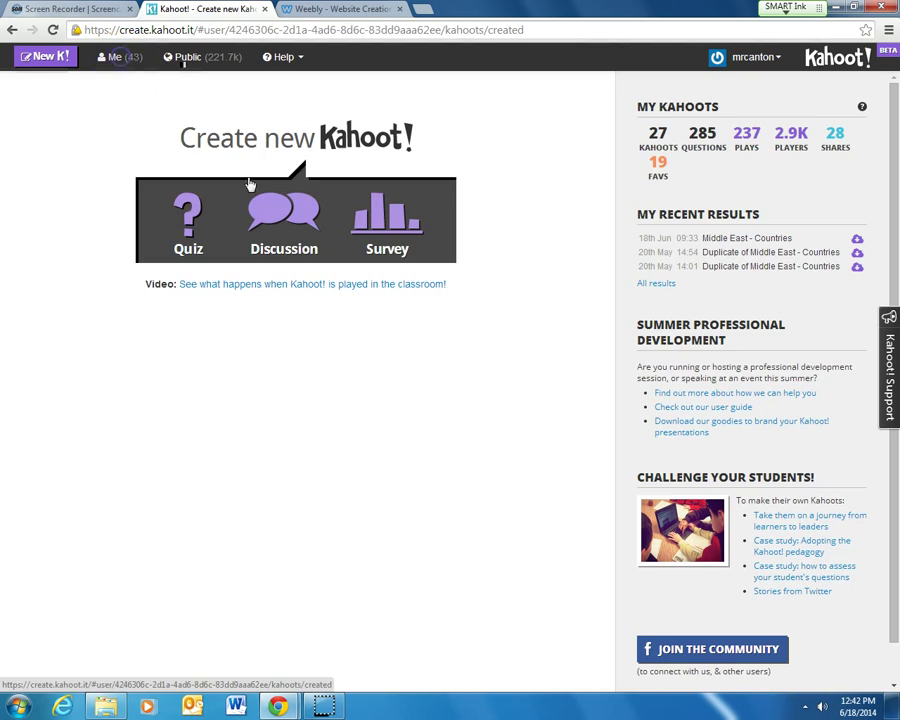
{"action": "scroll", "coordinate": [240, 345], "scroll_direction": "down", "scroll_amount": 2}
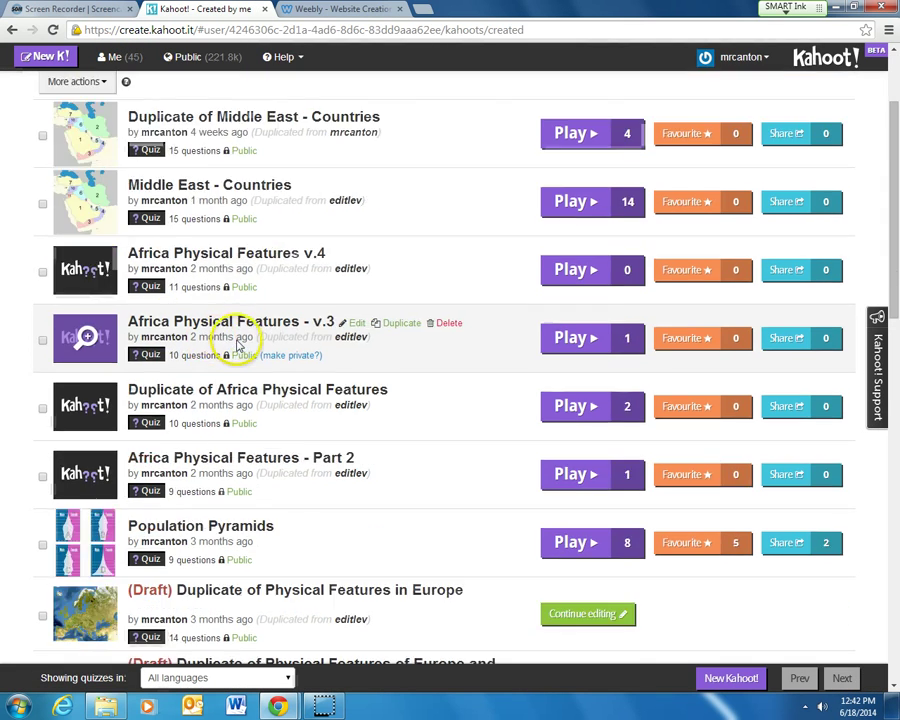
{"action": "scroll", "coordinate": [240, 345], "scroll_direction": "down", "scroll_amount": 8}
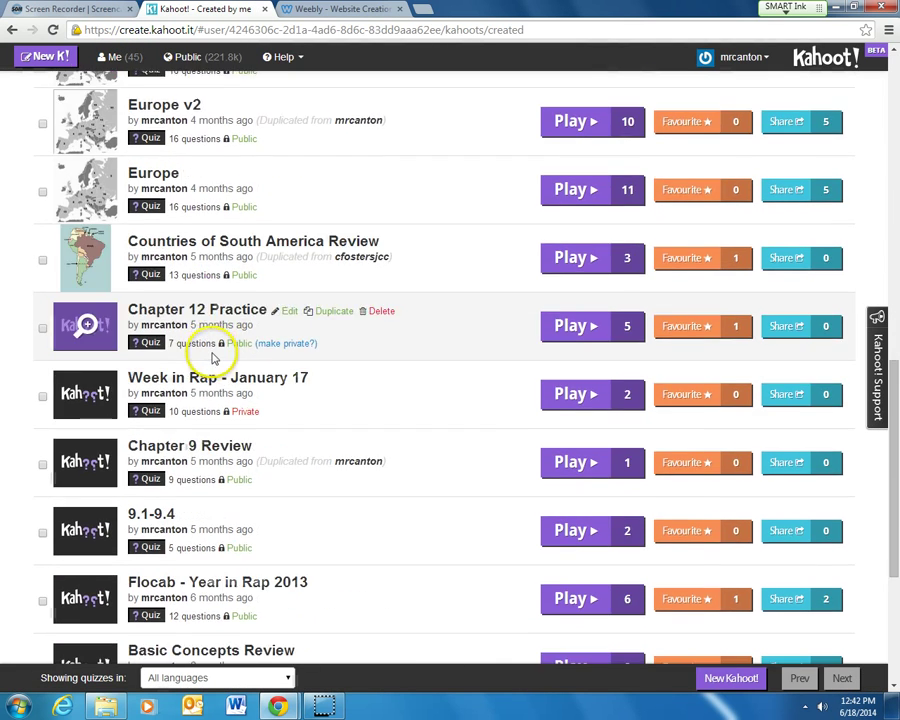
{"action": "scroll", "coordinate": [212, 358], "scroll_direction": "down", "scroll_amount": 3}
{"action": "scroll", "coordinate": [210, 360], "scroll_direction": "up", "scroll_amount": 6}
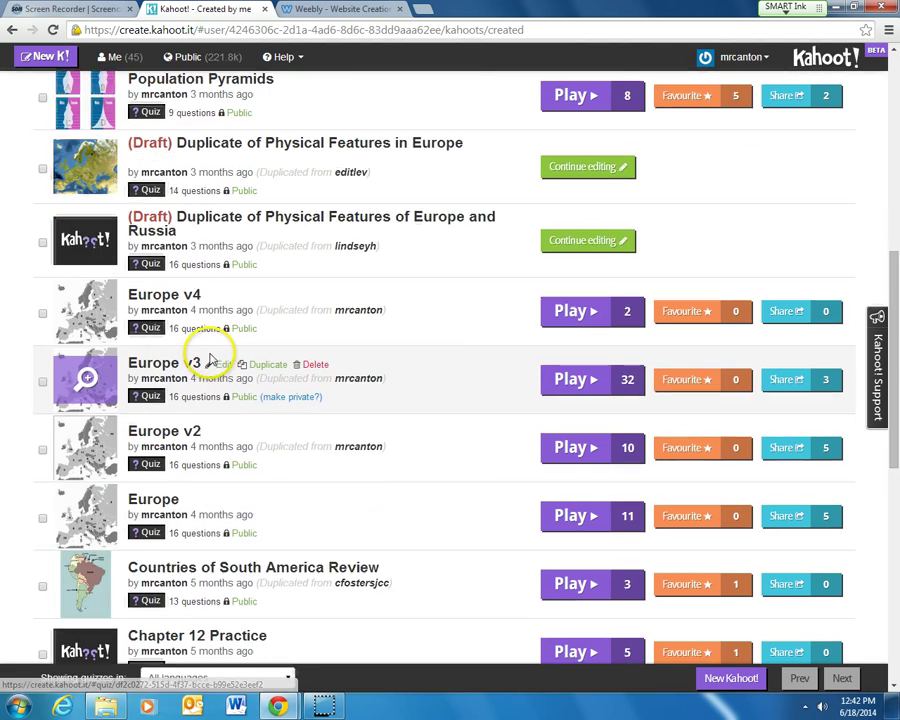
{"action": "scroll", "coordinate": [210, 360], "scroll_direction": "up", "scroll_amount": 3}
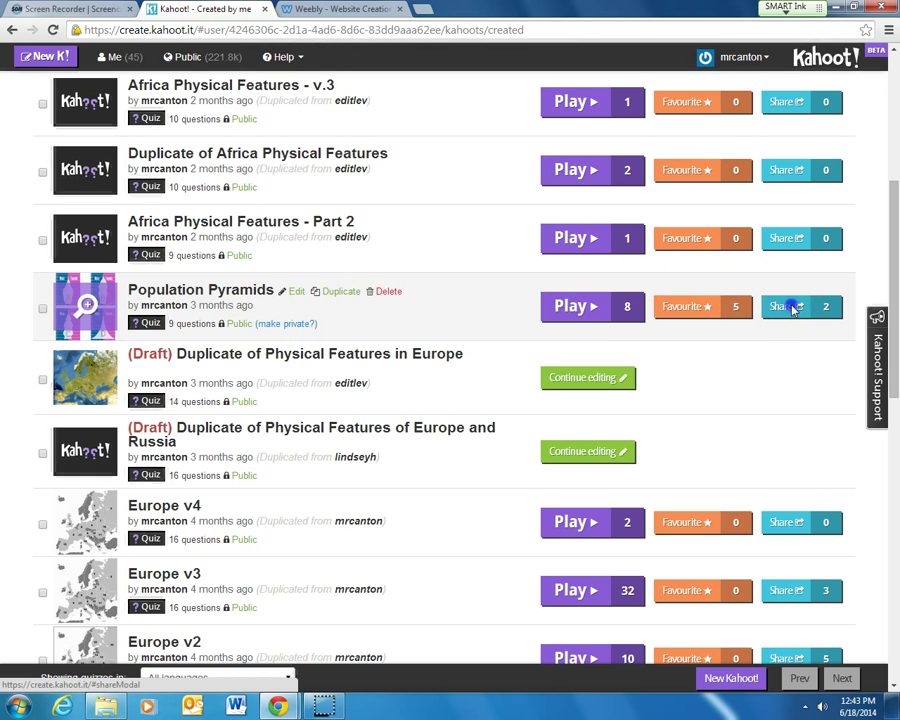
{"action": "left_click", "coordinate": [788, 307]}
Share Population Pyramids with the colleague, entering their username and picking it from the suggestions.
{"action": "left_click", "coordinate": [343, 204]}
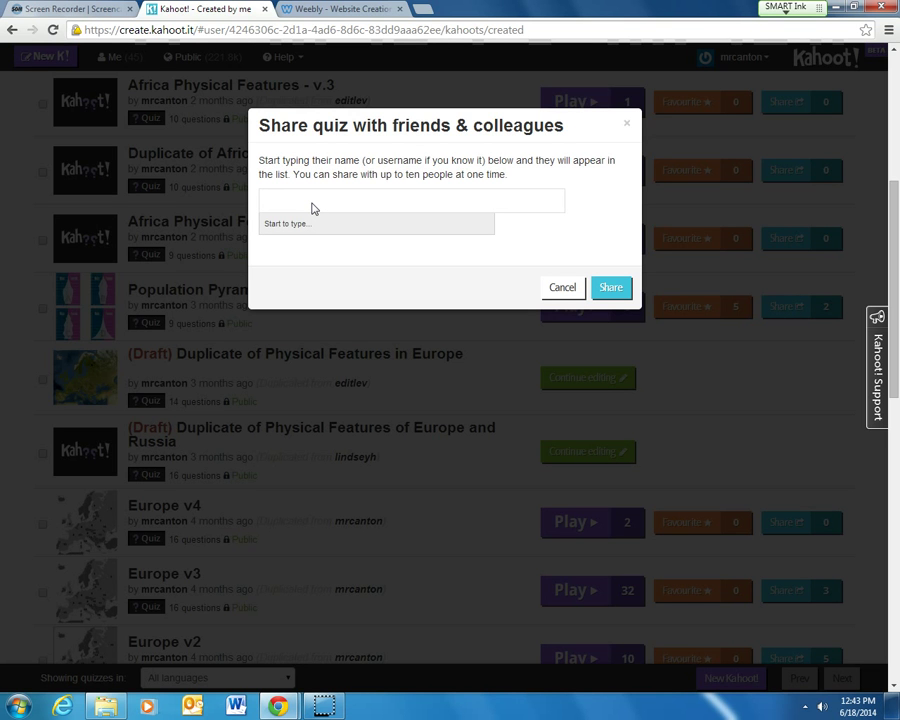
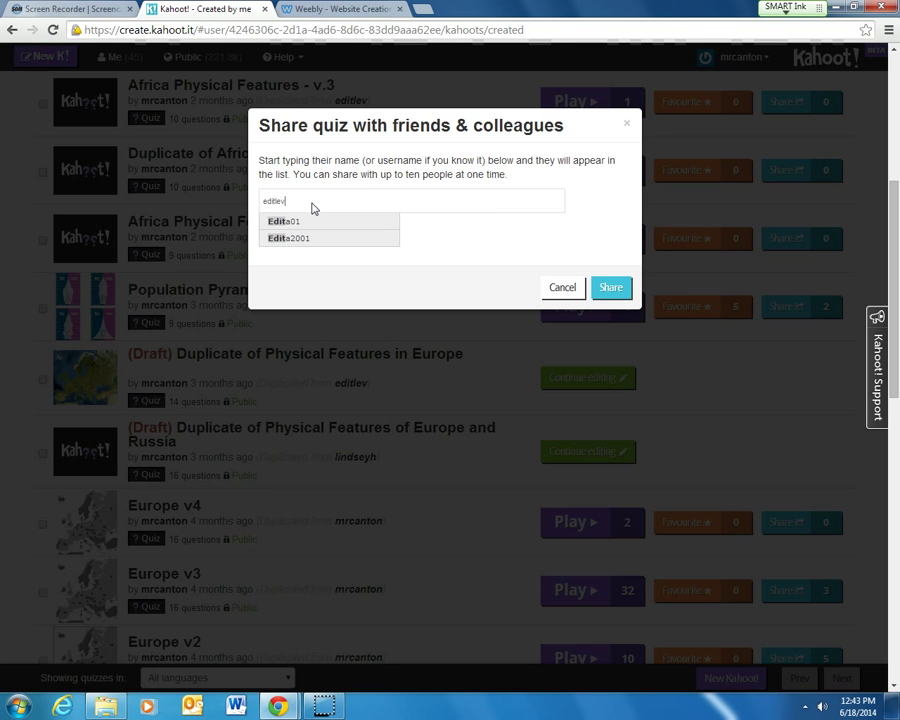
{"action": "left_click", "coordinate": [287, 204]}
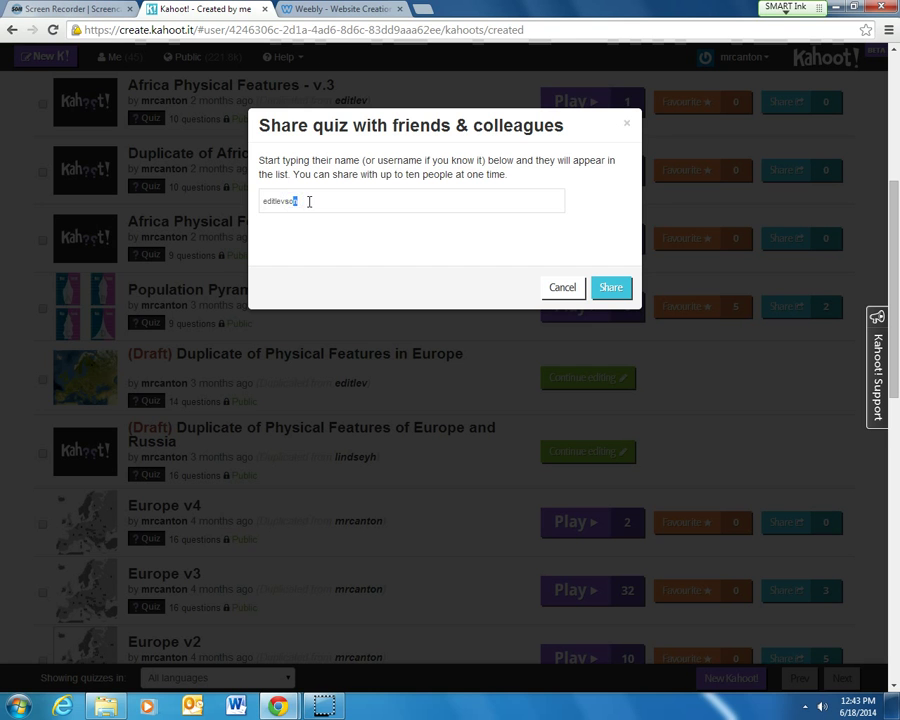
{"action": "key", "text": "BackSpace"}
{"action": "left_click", "coordinate": [267, 222]}
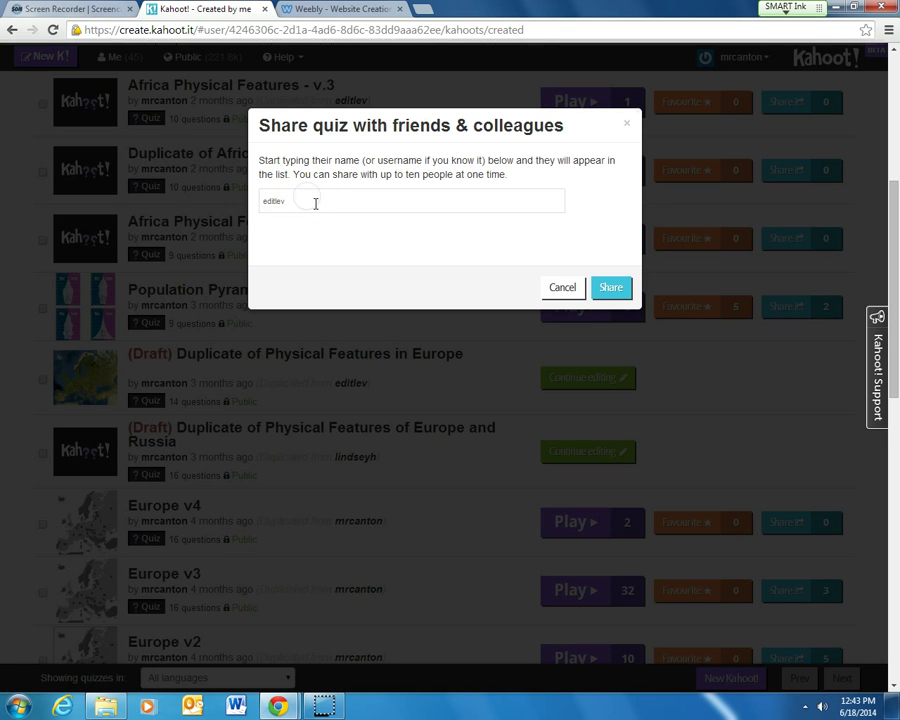
{"action": "key", "text": "BackSpace"}
{"action": "key", "text": "BackSpace"}
{"action": "key", "text": "BackSpace"}
{"action": "key", "text": "BackSpace"}
{"action": "key", "text": "BackSpace"}
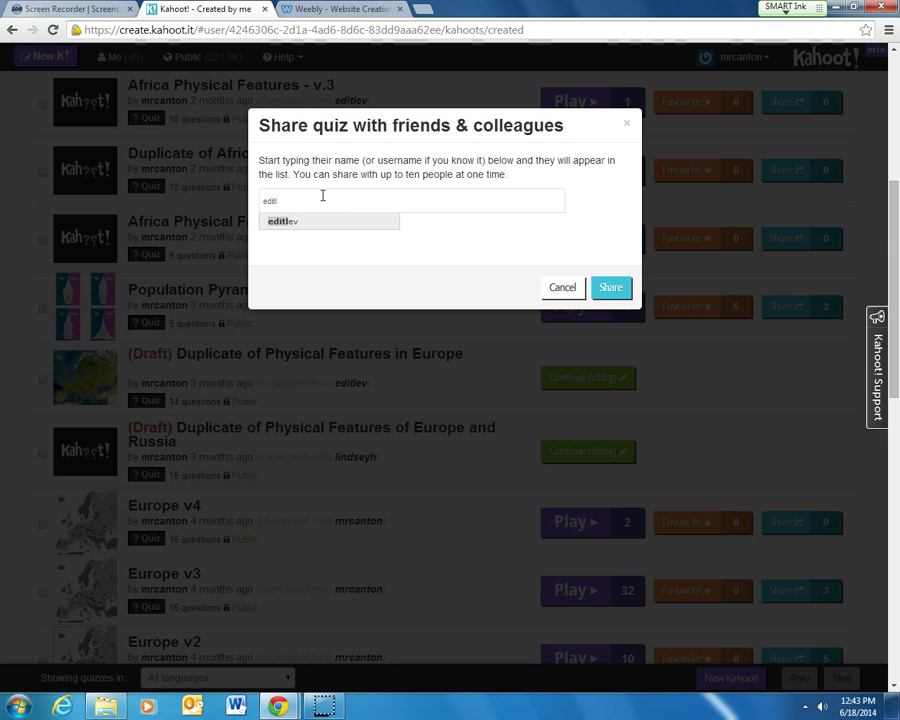
{"action": "left_click", "coordinate": [361, 223]}
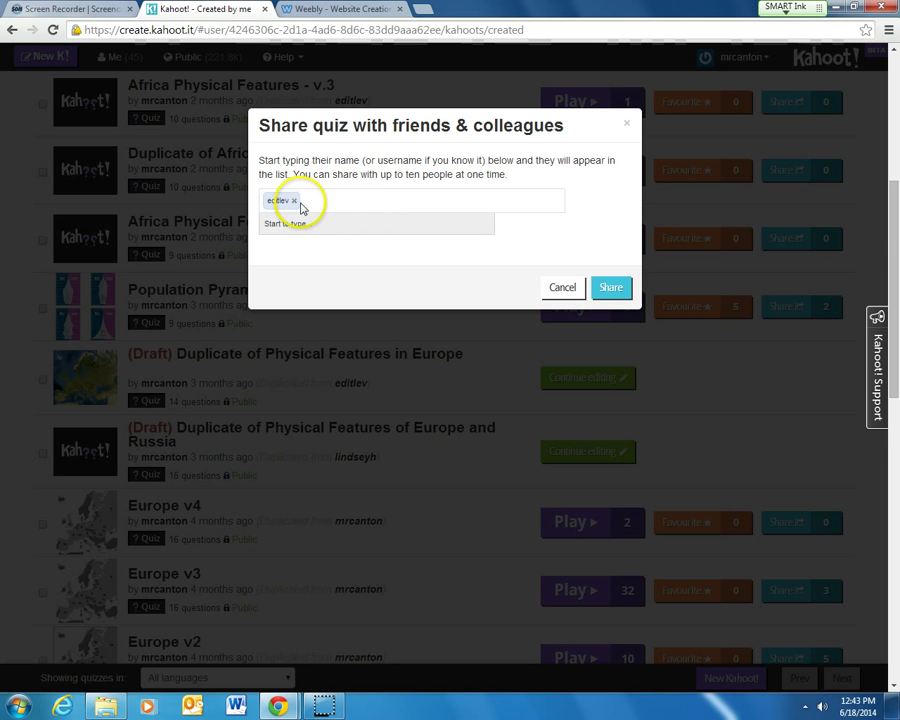
{"action": "left_click", "coordinate": [607, 285]}
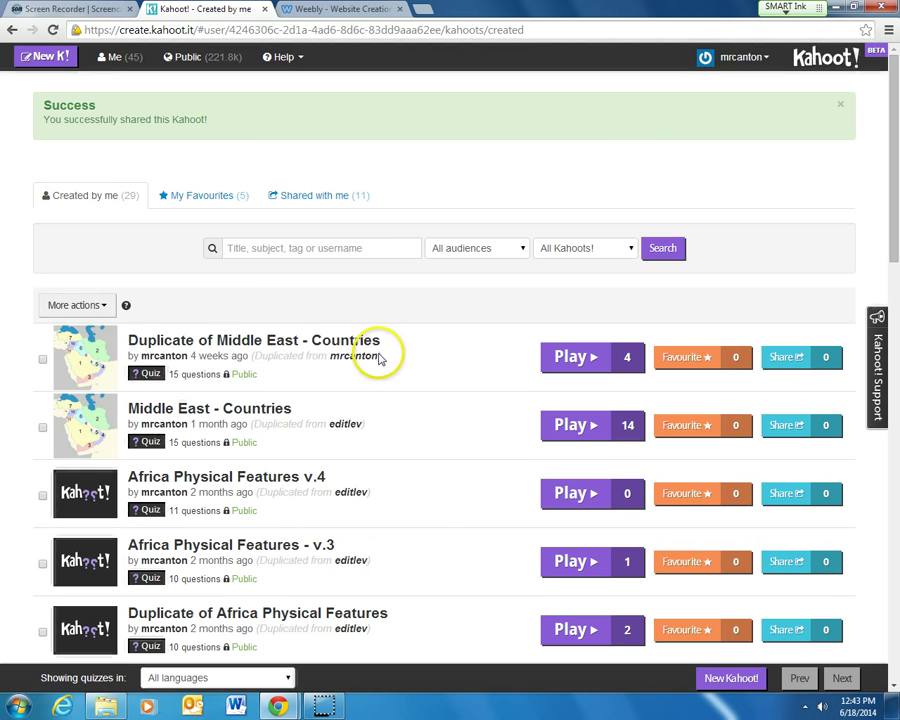
{"action": "mouse_move", "coordinate": [372, 372]}
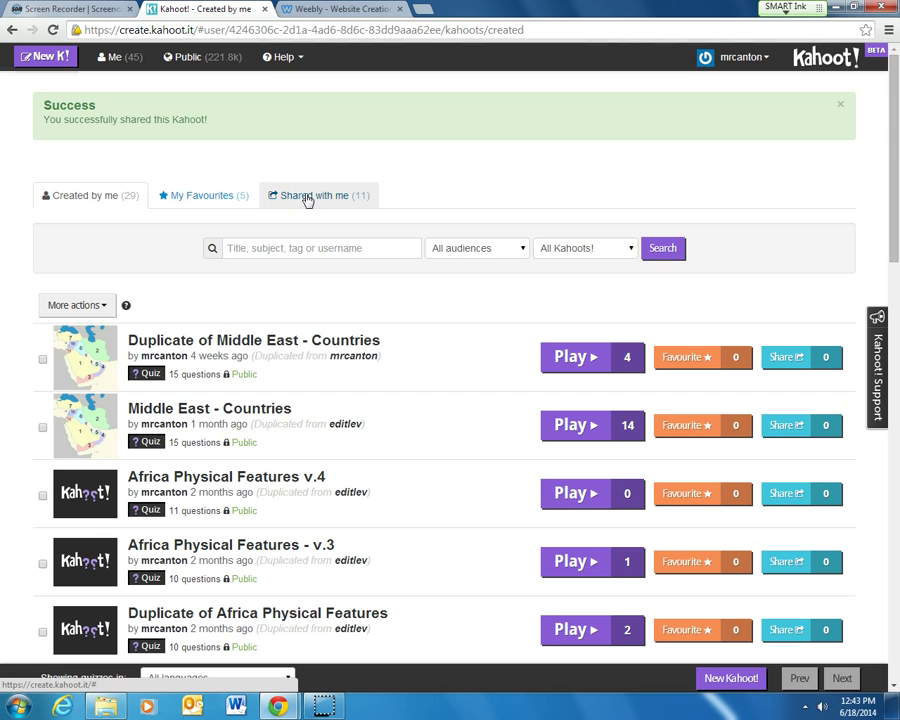
Duplicate the 15-question Middle East quiz from the Shared with me list.
{"action": "left_click", "coordinate": [291, 202]}
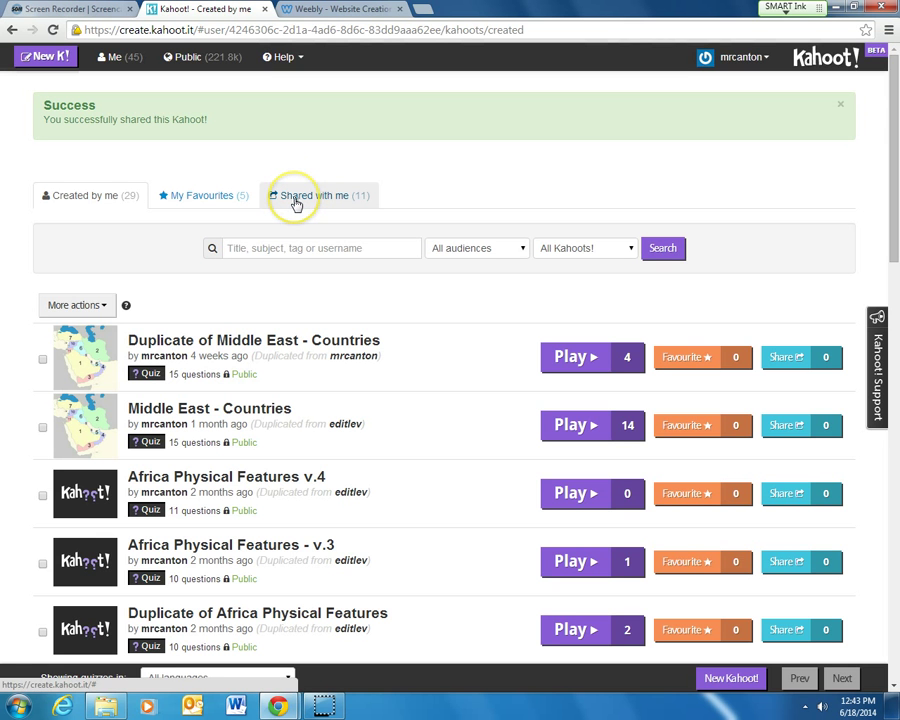
{"action": "left_click", "coordinate": [297, 196]}
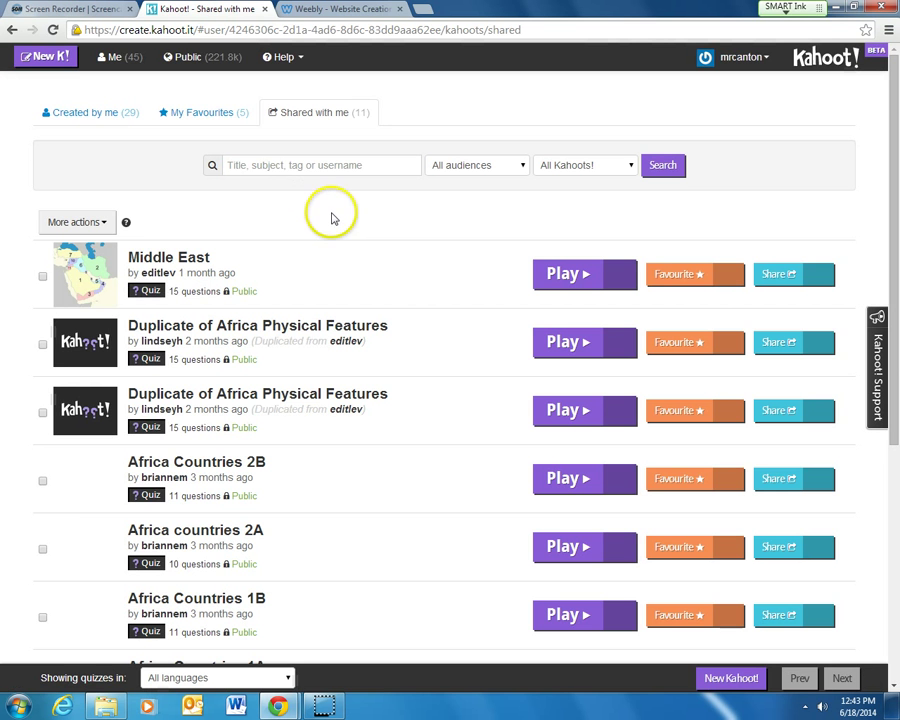
{"action": "mouse_move", "coordinate": [224, 246]}
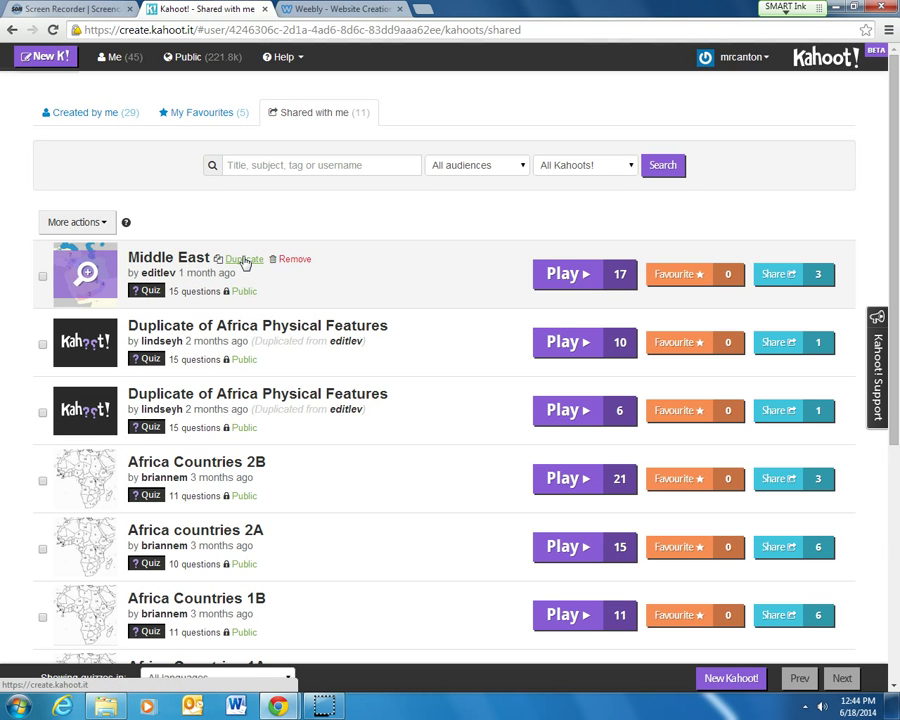
{"action": "left_click", "coordinate": [243, 261]}
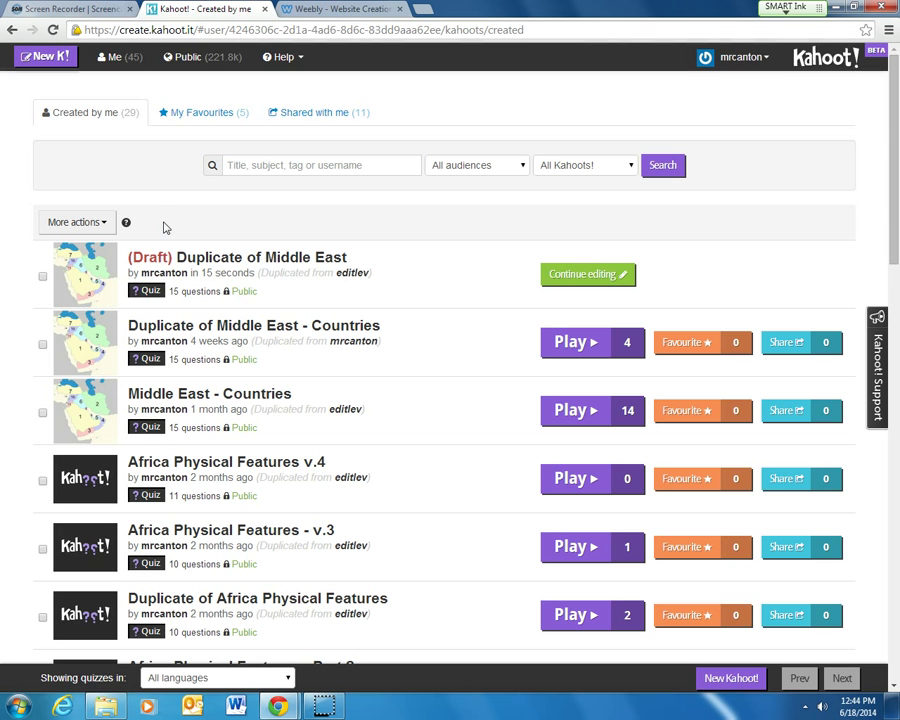
Search public kahoots for 'quadratic' and scroll down to Solving Quadratic Equations Review.
{"action": "left_click", "coordinate": [193, 58]}
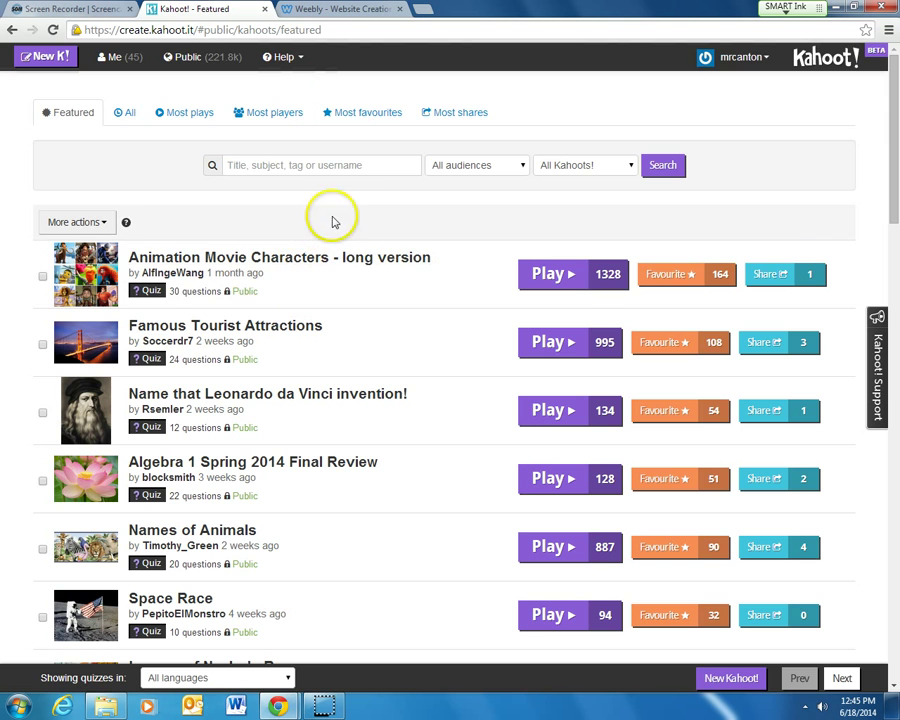
{"action": "left_click", "coordinate": [314, 170]}
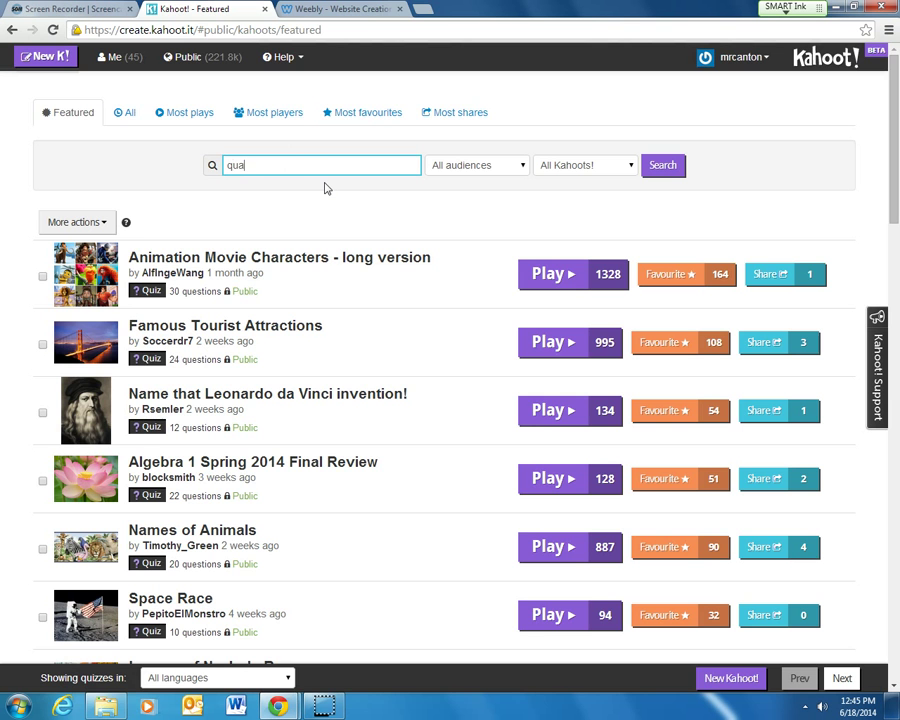
{"action": "key", "text": "Return"}
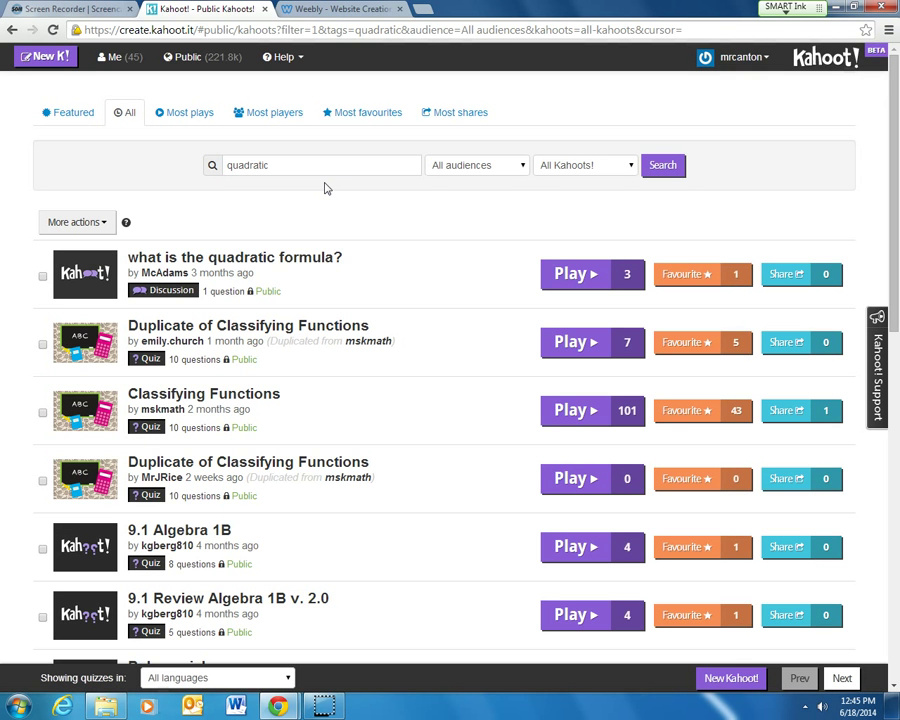
{"action": "mouse_move", "coordinate": [168, 244]}
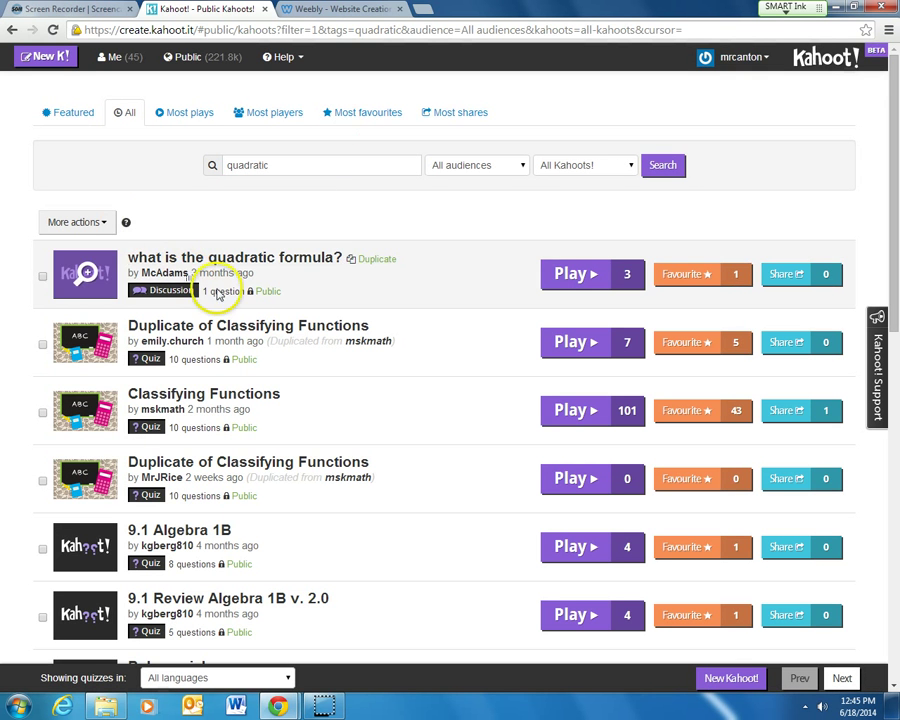
{"action": "scroll", "coordinate": [206, 366], "scroll_direction": "down", "scroll_amount": 3}
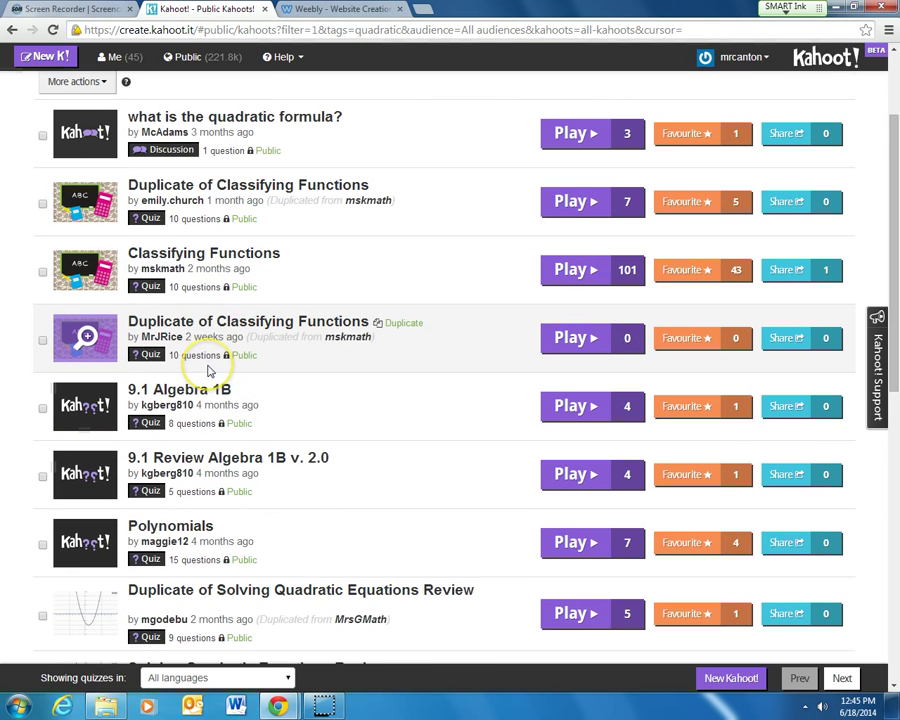
{"action": "scroll", "coordinate": [208, 366], "scroll_direction": "down", "scroll_amount": 2}
{"action": "left_click", "coordinate": [220, 384]}
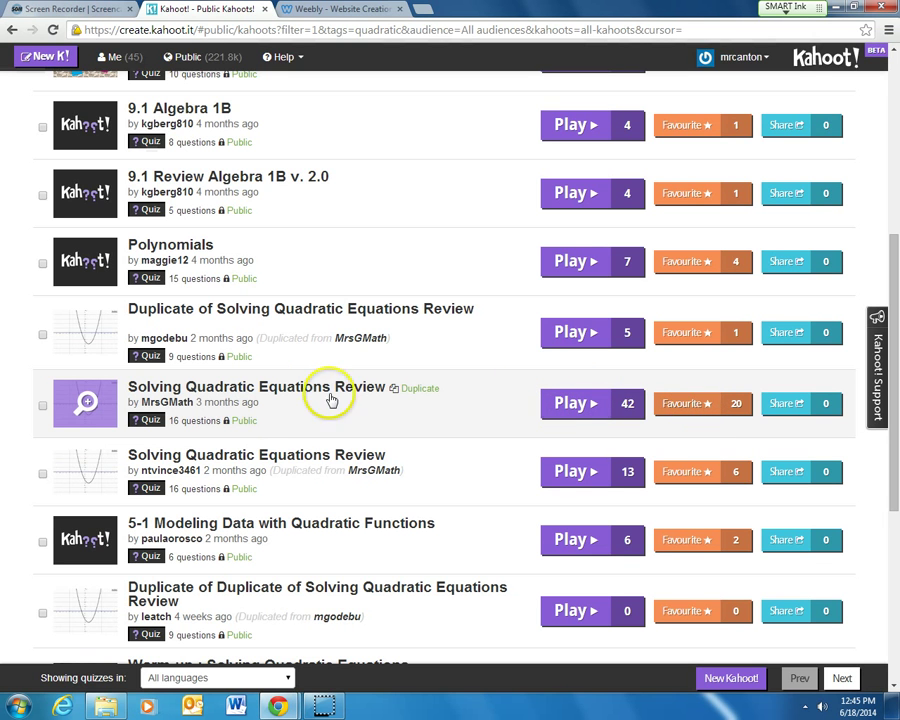
Open the Solving Quadratic Equations Review details and scroll through its questions.
{"action": "left_click", "coordinate": [198, 386]}
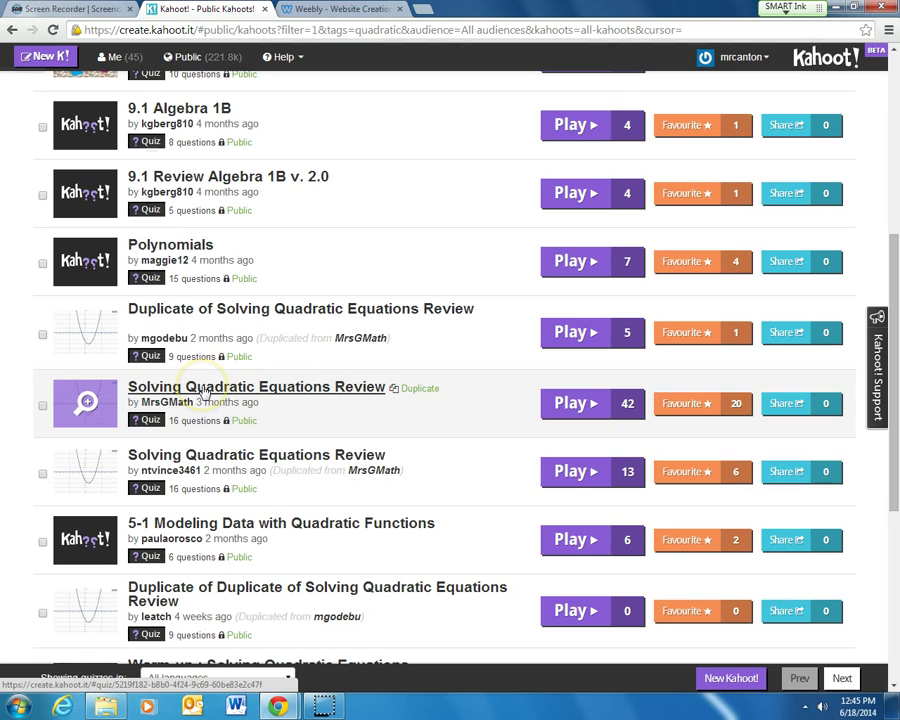
{"action": "scroll", "coordinate": [200, 410], "scroll_direction": "down", "scroll_amount": 8}
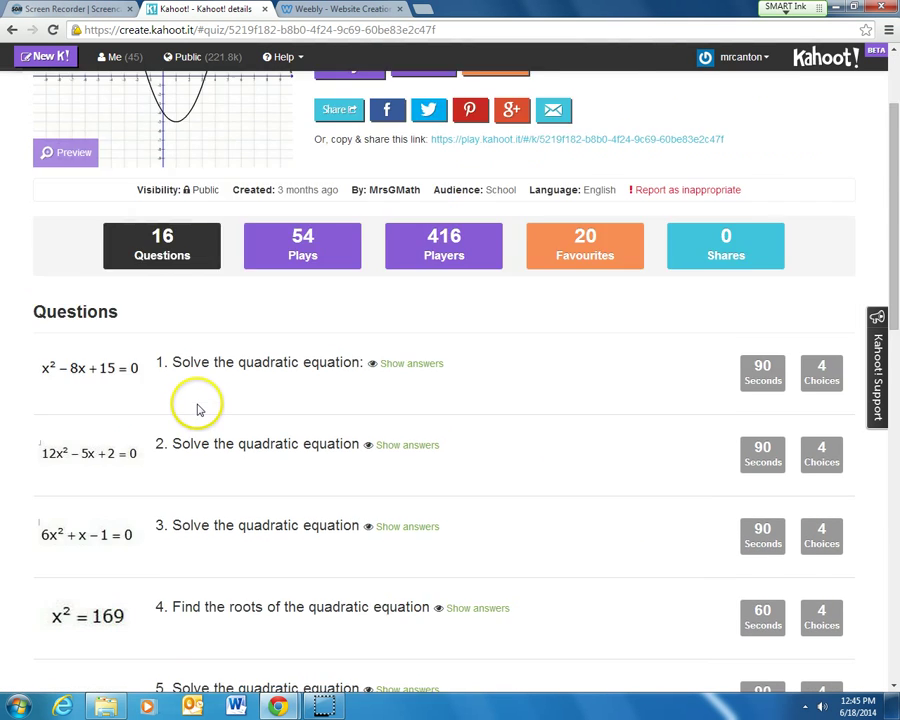
{"action": "scroll", "coordinate": [180, 420], "scroll_direction": "down", "scroll_amount": 3}
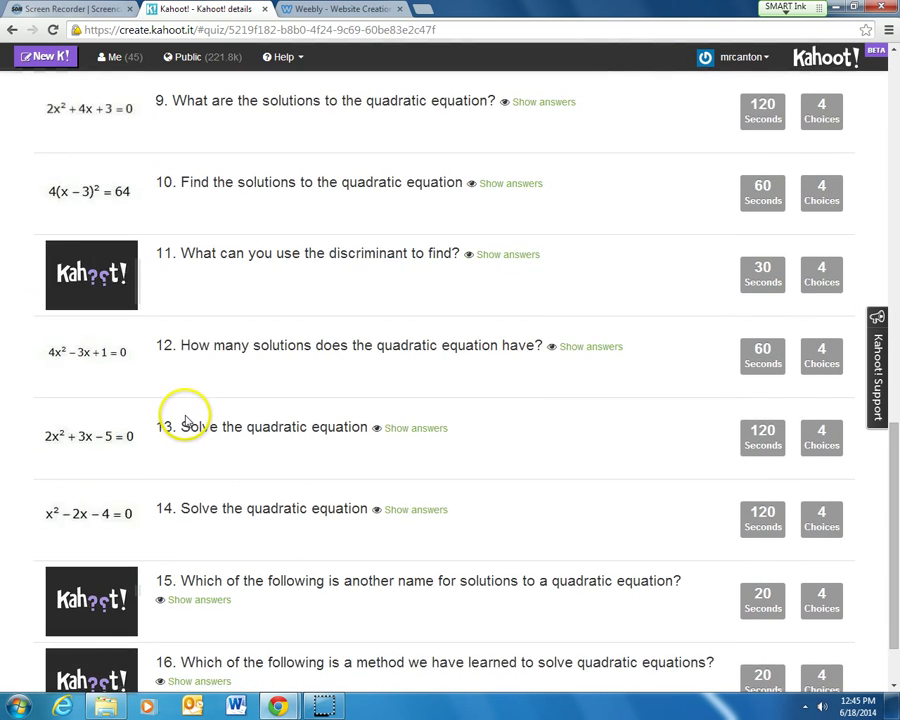
{"action": "scroll", "coordinate": [180, 420], "scroll_direction": "up", "scroll_amount": 9}
{"action": "scroll", "coordinate": [193, 428], "scroll_direction": "up", "scroll_amount": 2}
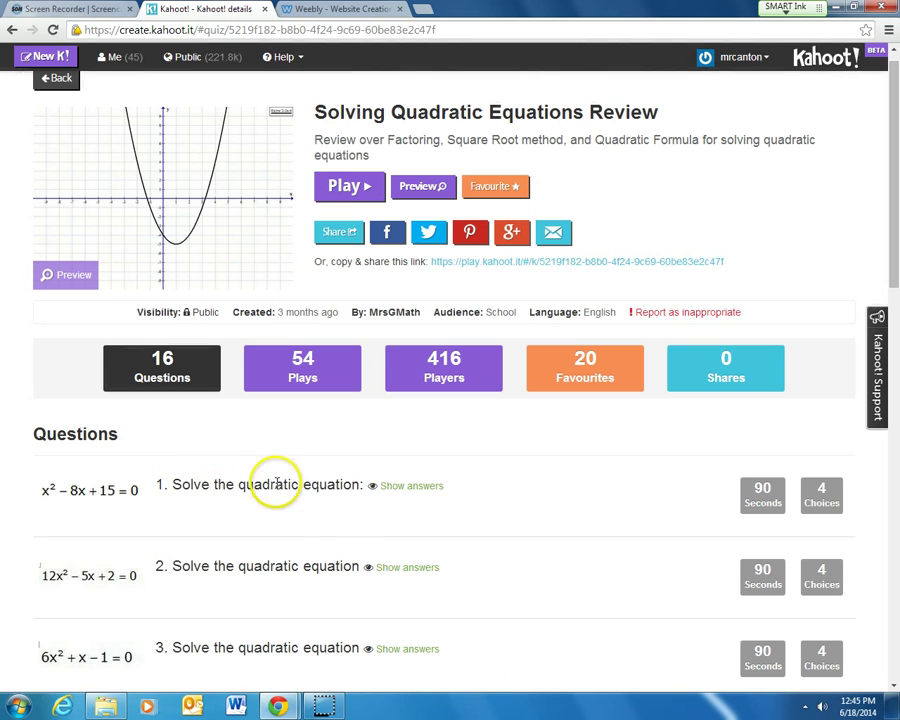
Show question 1's four answers, then go back to the 'quadratic' search results.
{"action": "left_click", "coordinate": [425, 487]}
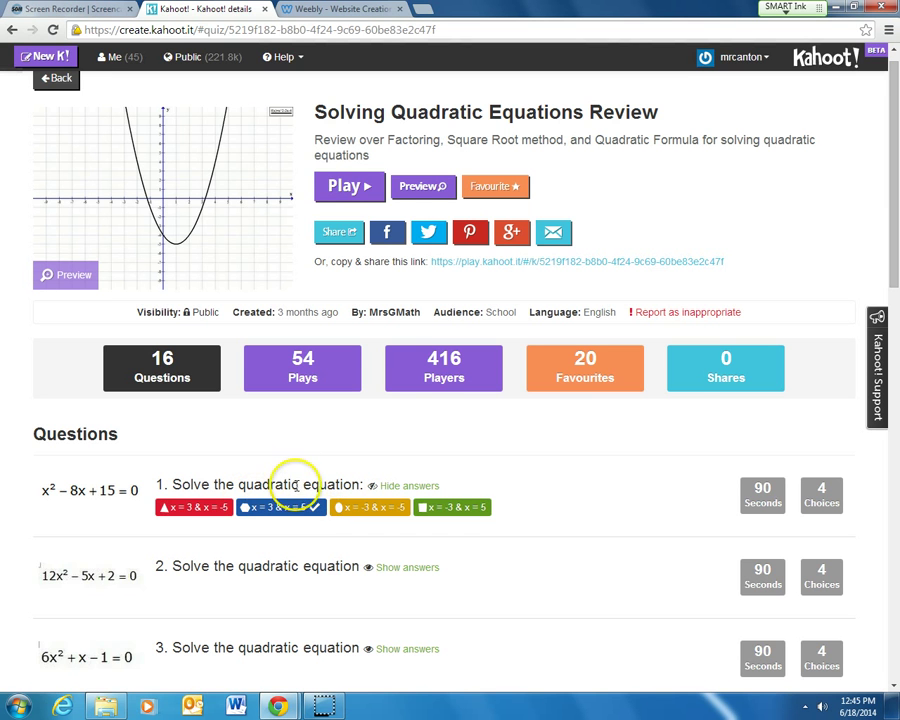
{"action": "scroll", "coordinate": [546, 468], "scroll_direction": "down", "scroll_amount": 1}
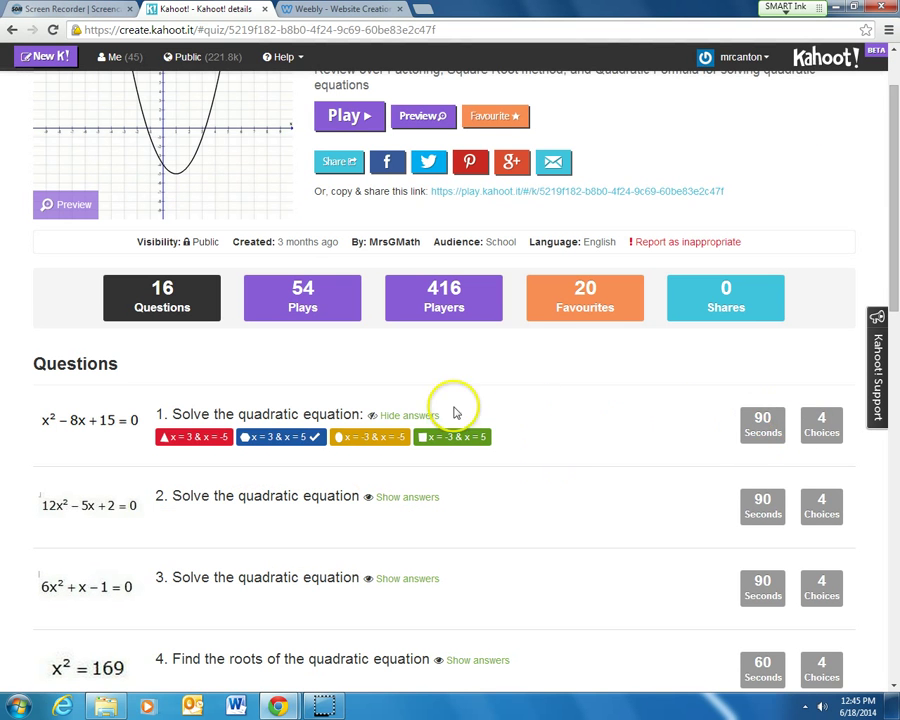
{"action": "scroll", "coordinate": [480, 416], "scroll_direction": "up", "scroll_amount": 1}
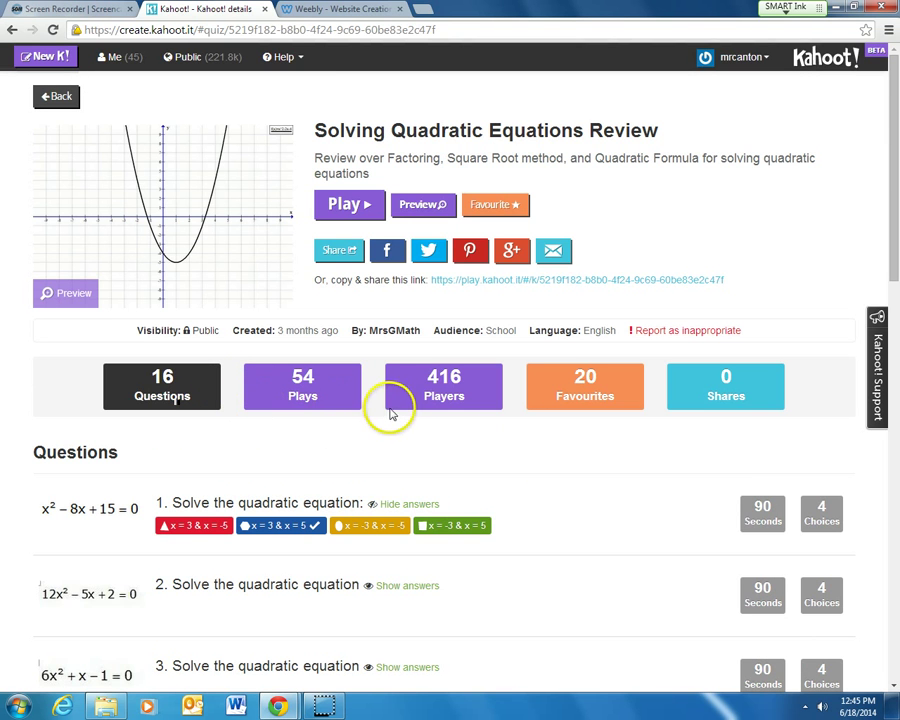
{"action": "left_click", "coordinate": [56, 97]}
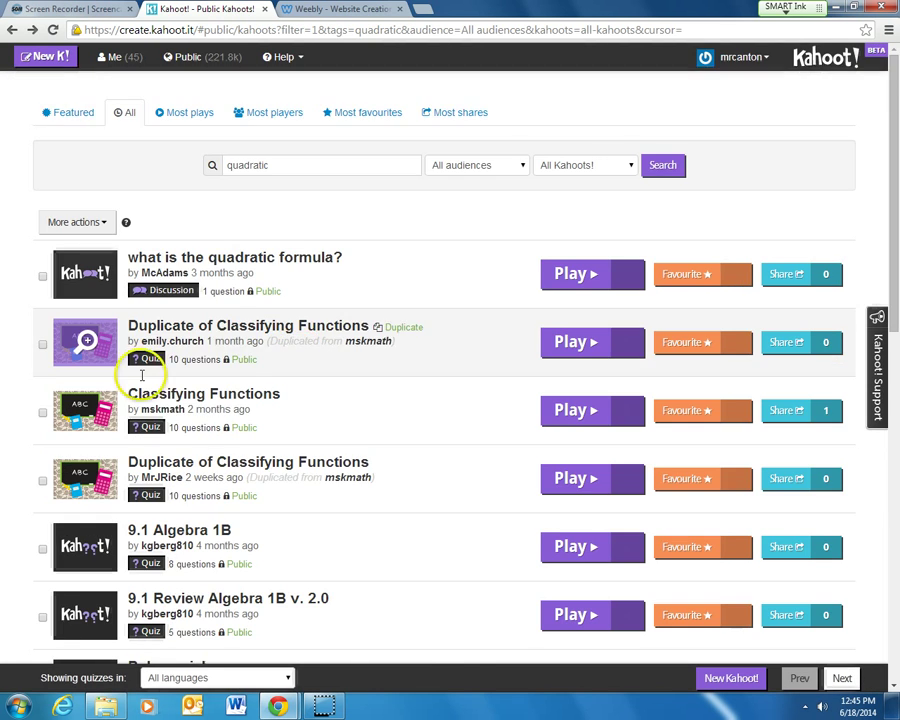
Duplicate the 16-question Solving Quadratic Equations Review from the search results.
{"action": "scroll", "coordinate": [140, 433], "scroll_direction": "down", "scroll_amount": 5}
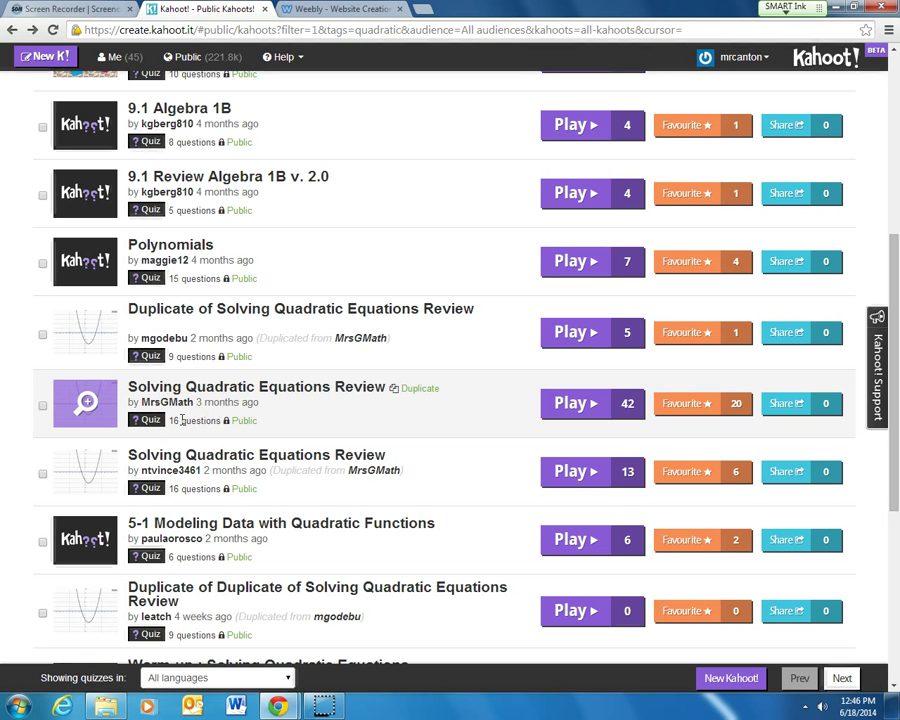
{"action": "left_click", "coordinate": [422, 390]}
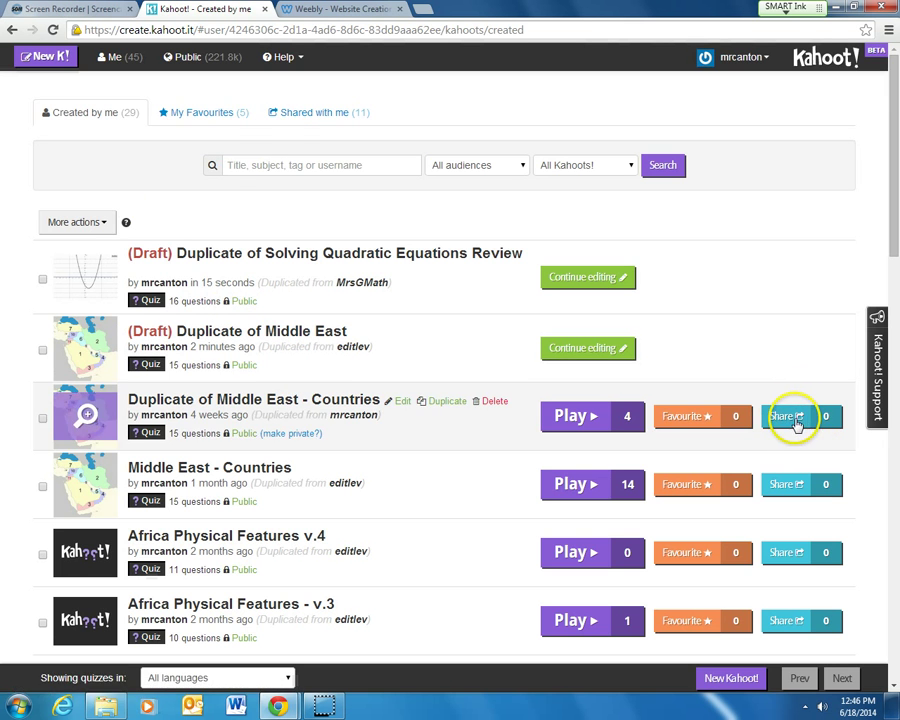
Switch to the Shared with me tab above the quiz list.
{"action": "left_click", "coordinate": [296, 111]}
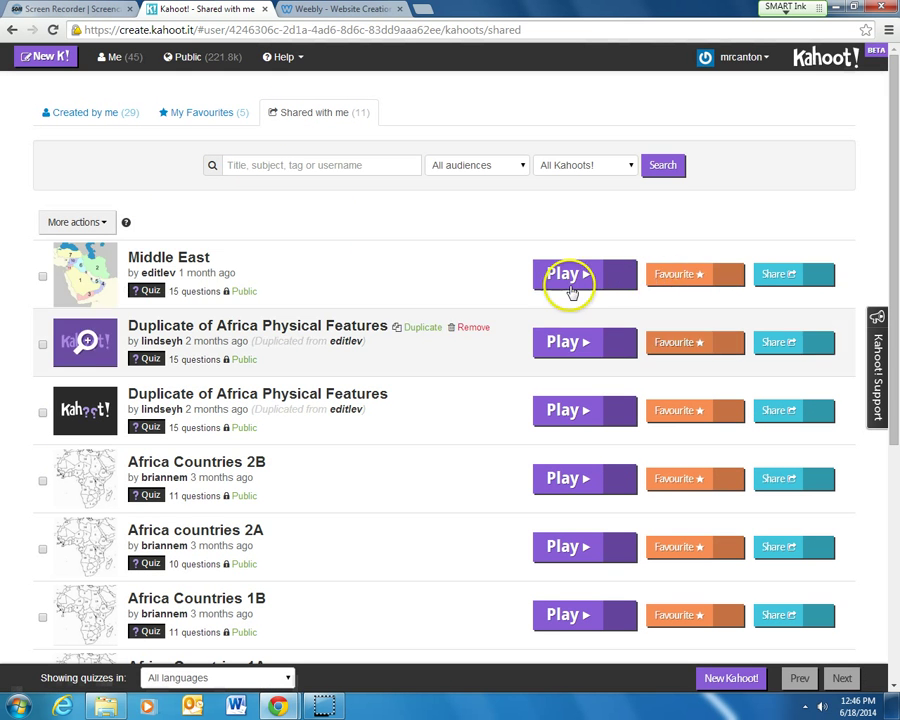